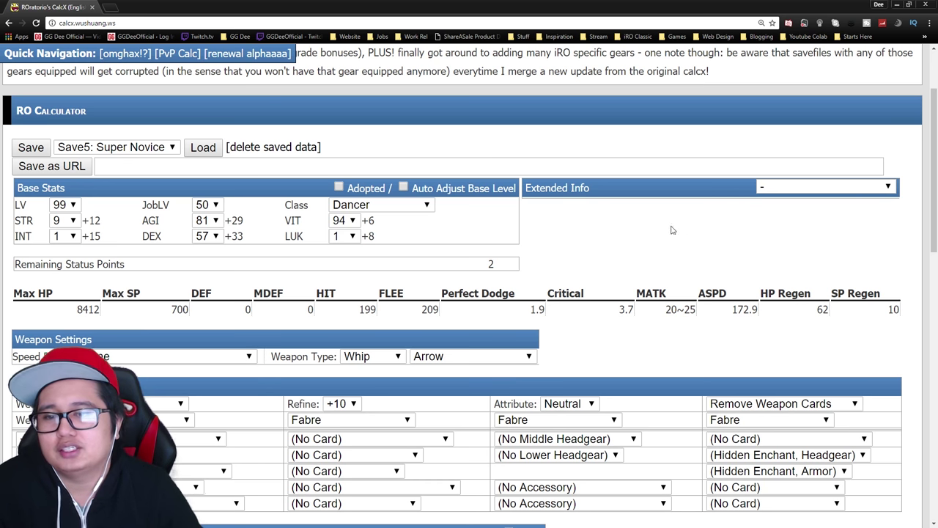
- Load the Save5 Super Novice build and review its base stats, equipment and skills
{"action": "left_click", "coordinate": [203, 146]}
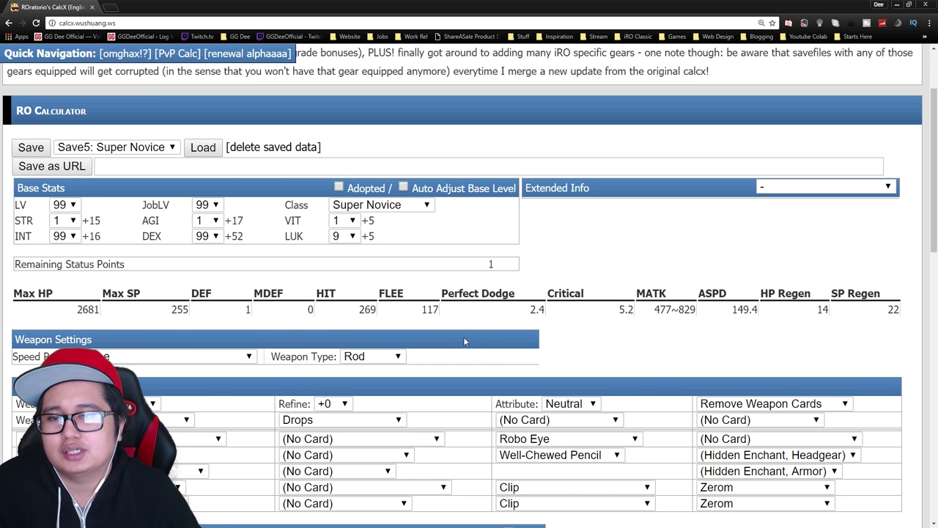
{"action": "scroll", "coordinate": [515, 329], "scroll_direction": "down", "scroll_amount": 1}
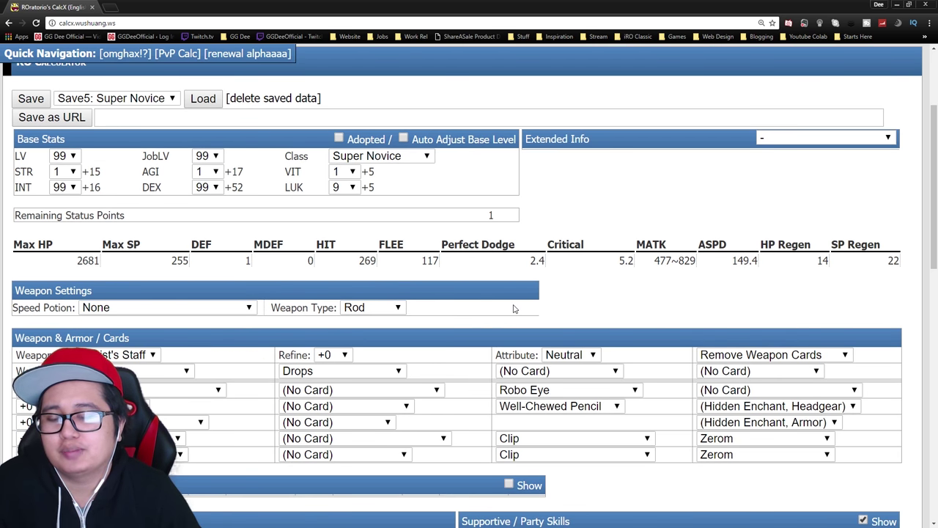
{"action": "scroll", "coordinate": [515, 308], "scroll_direction": "up", "scroll_amount": 1}
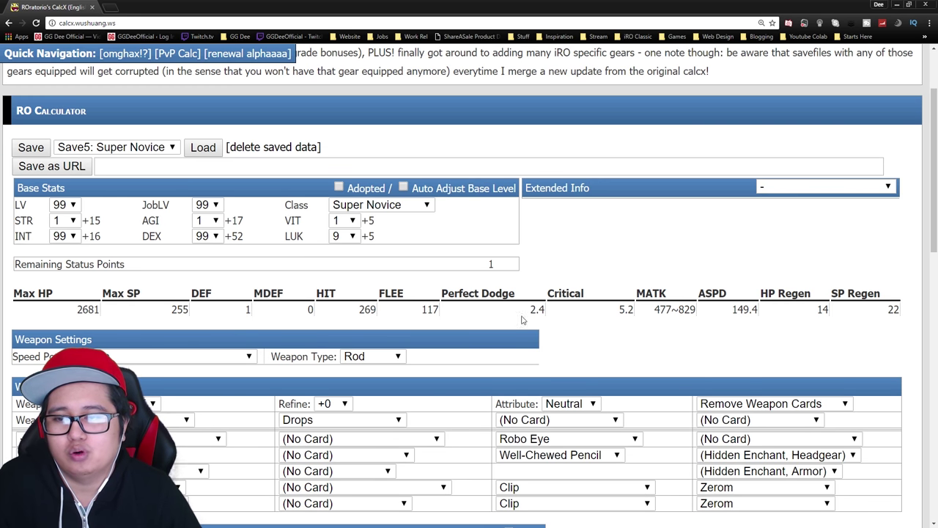
{"action": "scroll", "coordinate": [288, 287], "scroll_direction": "down", "scroll_amount": 1}
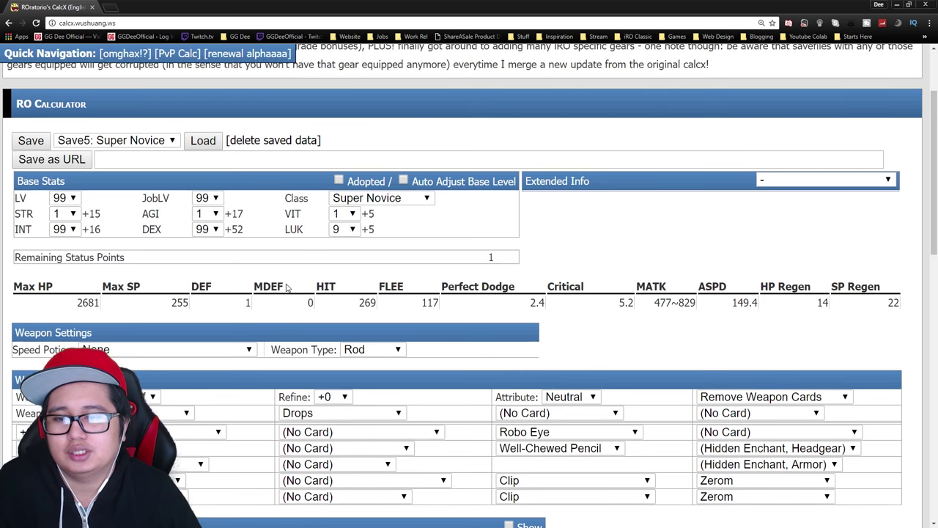
{"action": "scroll", "coordinate": [288, 279], "scroll_direction": "down", "scroll_amount": 1}
{"action": "scroll", "coordinate": [308, 277], "scroll_direction": "up", "scroll_amount": 1}
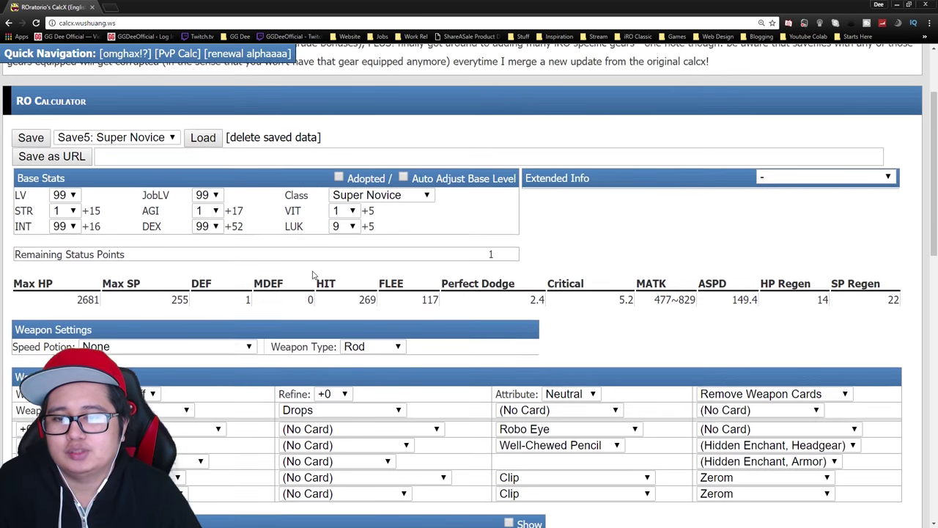
{"action": "scroll", "coordinate": [312, 274], "scroll_direction": "down", "scroll_amount": 3}
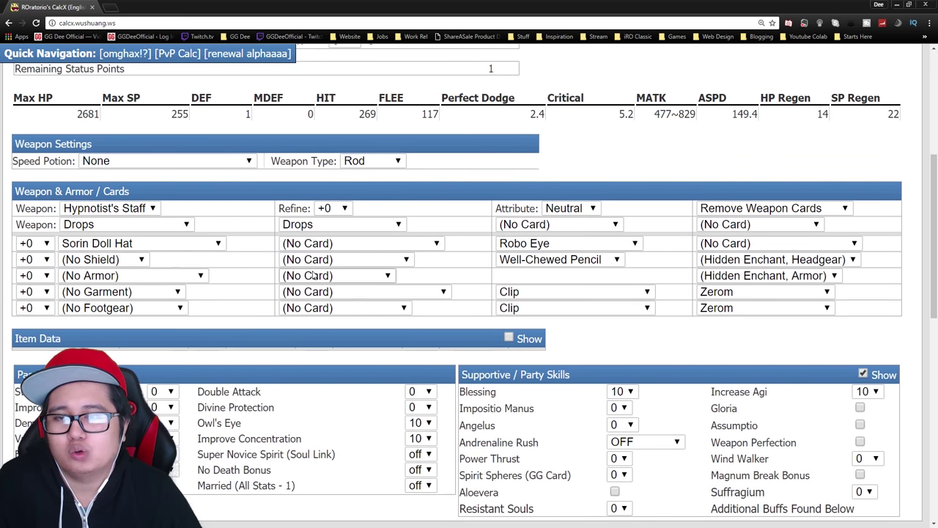
{"action": "scroll", "coordinate": [312, 274], "scroll_direction": "up", "scroll_amount": 2}
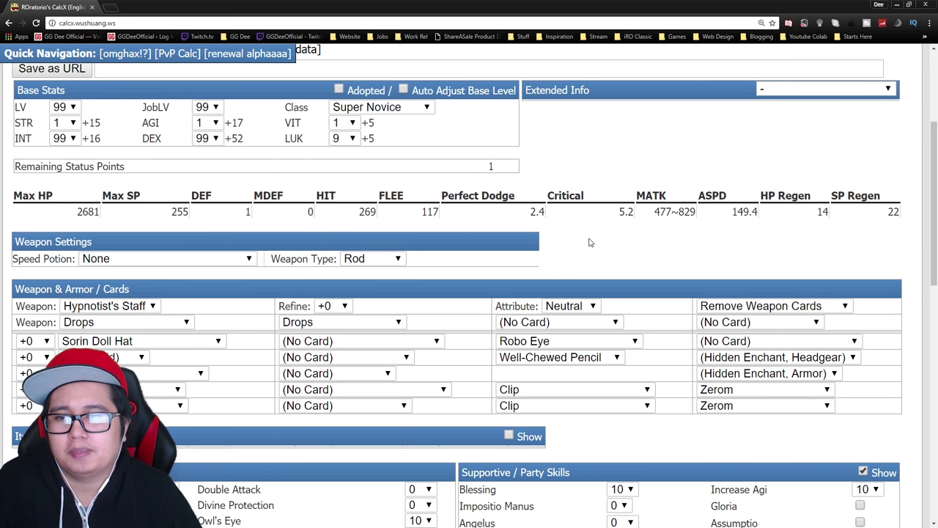
{"action": "scroll", "coordinate": [590, 242], "scroll_direction": "down", "scroll_amount": 1}
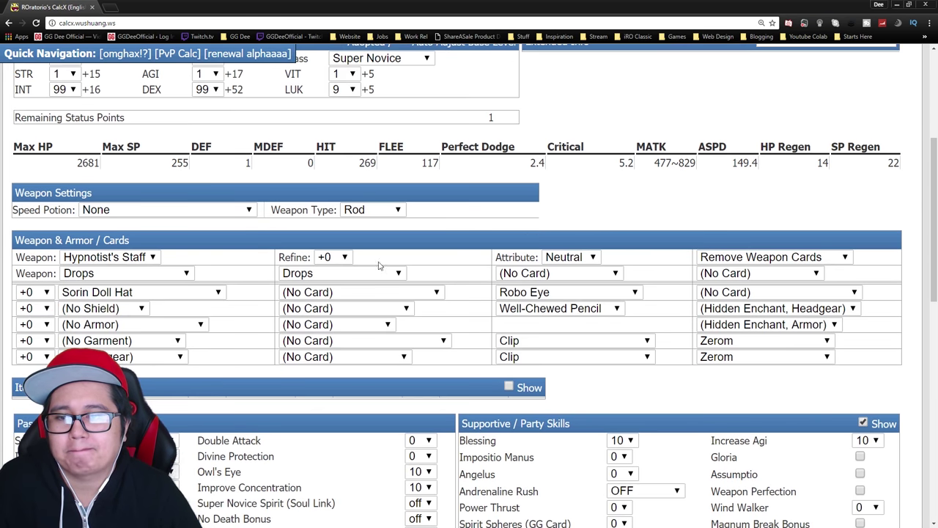
- Switch the weapon to Novice Rod and back to Hypnotist's Staff, and show the item data
{"action": "left_click", "coordinate": [152, 258]}
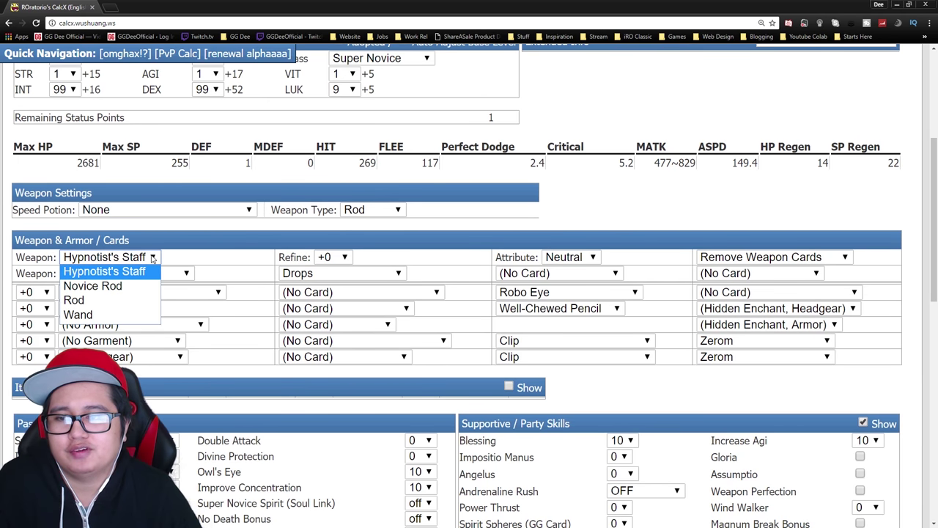
{"action": "left_click", "coordinate": [110, 286]}
{"action": "left_click", "coordinate": [128, 258]}
{"action": "left_click", "coordinate": [106, 271]}
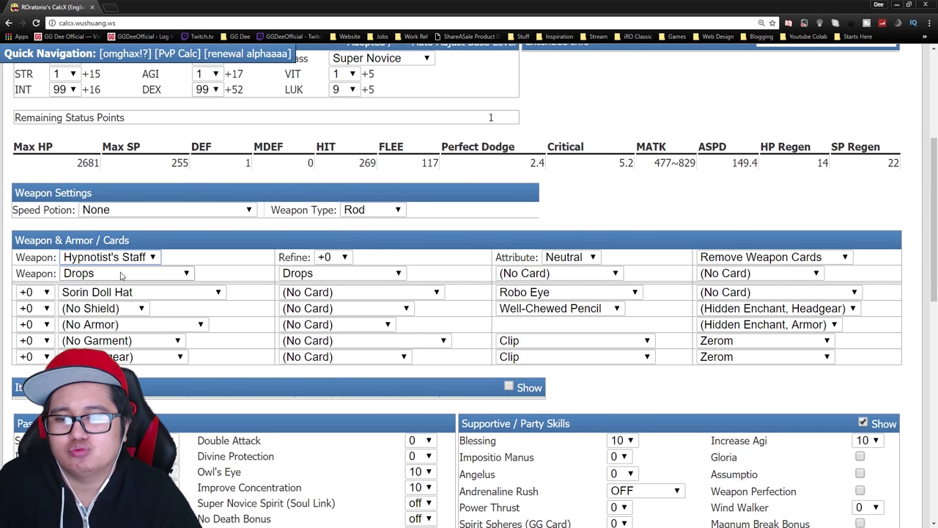
{"action": "left_click", "coordinate": [508, 386]}
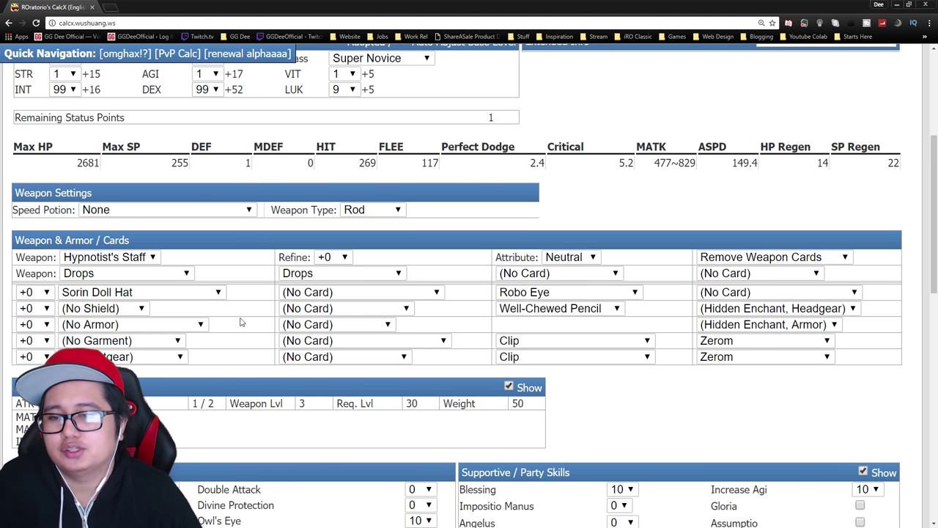
- Reselect Sorin Doll Hat as the upper headgear to bring up its item data, and highlight the effect description
{"action": "left_click", "coordinate": [198, 293]}
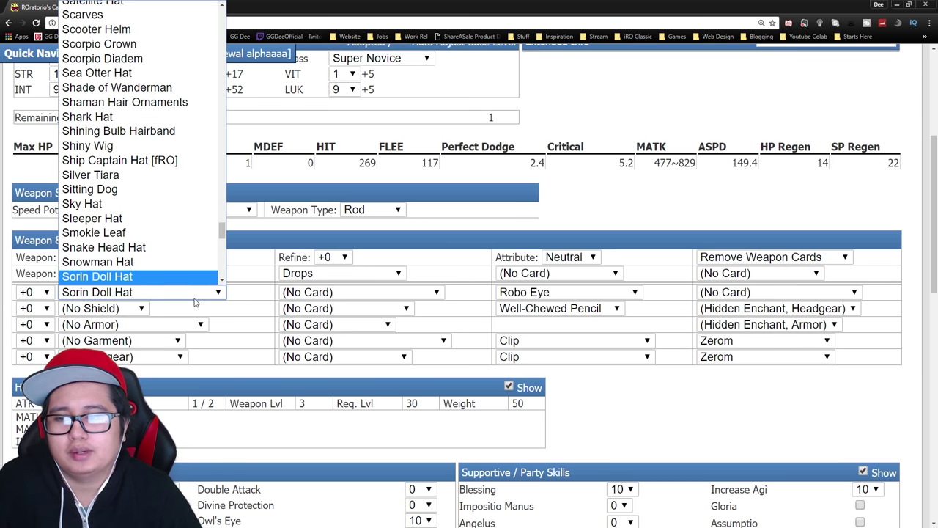
{"action": "left_click", "coordinate": [165, 262]}
{"action": "left_click", "coordinate": [157, 291]}
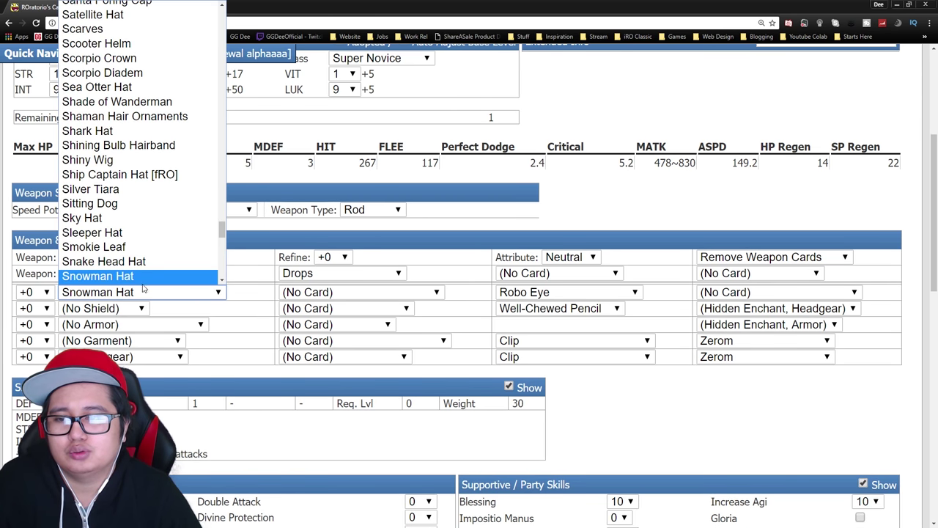
{"action": "scroll", "coordinate": [159, 261], "scroll_direction": "down", "scroll_amount": 2}
{"action": "left_click", "coordinate": [153, 195]}
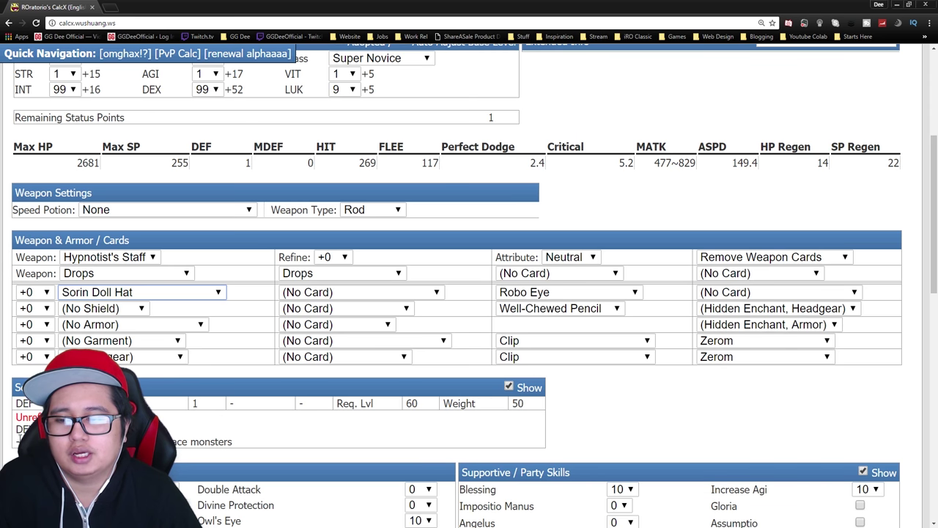
{"action": "left_click_drag", "start_coordinate": [16, 441], "coordinate": [281, 442]}
{"action": "left_click", "coordinate": [242, 353]}
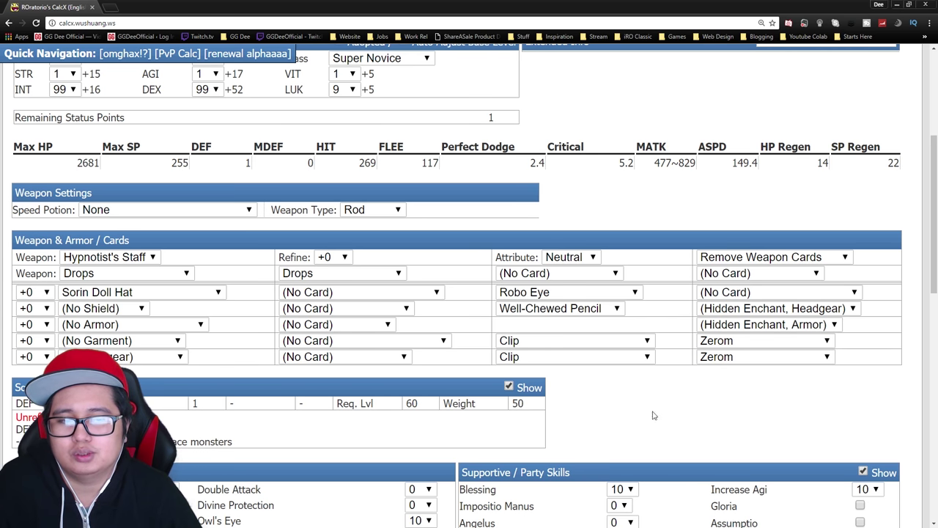
{"action": "left_click_drag", "start_coordinate": [792, 392], "coordinate": [684, 361]}
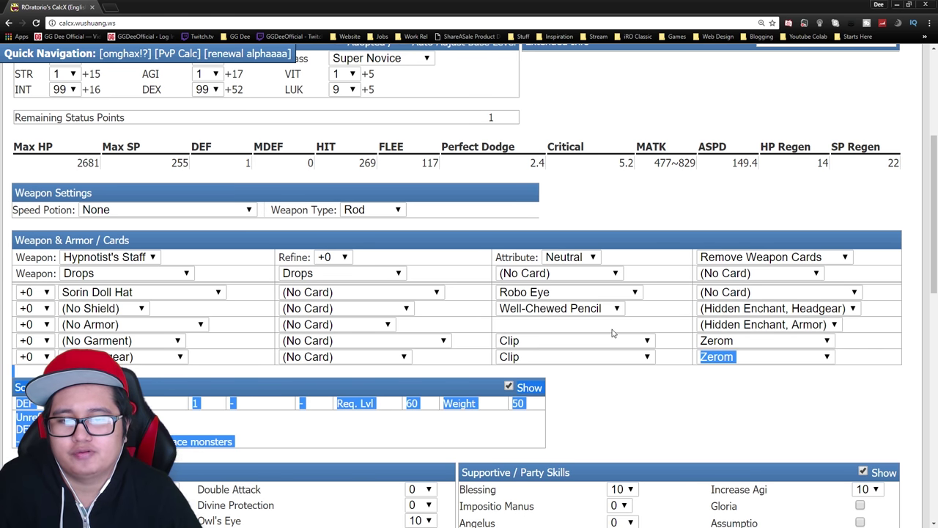
{"action": "left_click", "coordinate": [651, 327]}
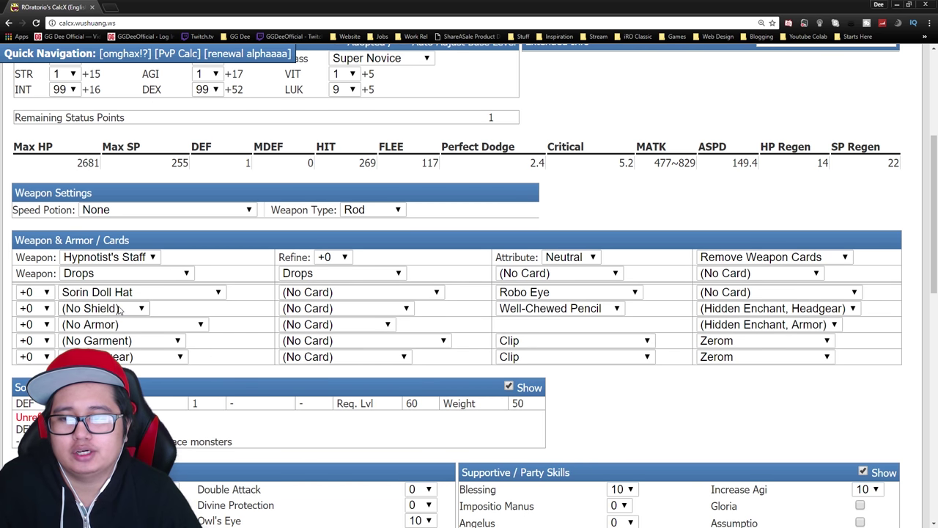
- Set the upper headgear to Angel's Kiss
{"action": "left_click", "coordinate": [137, 293]}
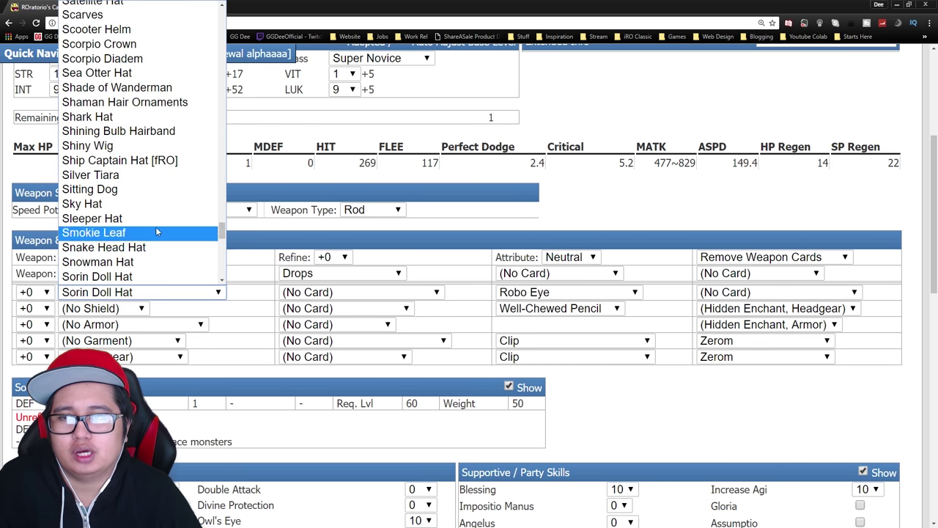
{"action": "scroll", "coordinate": [241, 203], "scroll_direction": "up", "scroll_amount": 2}
{"action": "scroll", "coordinate": [240, 203], "scroll_direction": "down", "scroll_amount": 2}
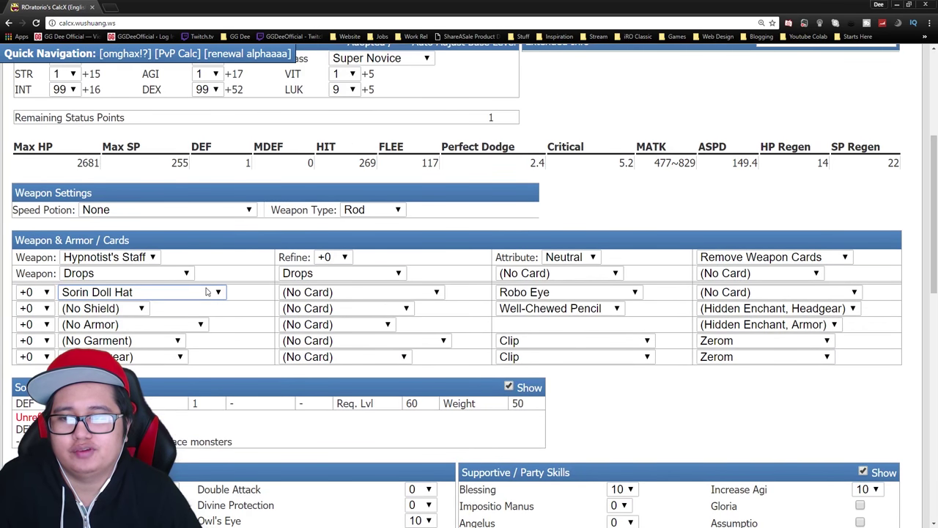
{"action": "left_click", "coordinate": [209, 291]}
{"action": "left_click_drag", "start_coordinate": [222, 231], "coordinate": [202, 13]}
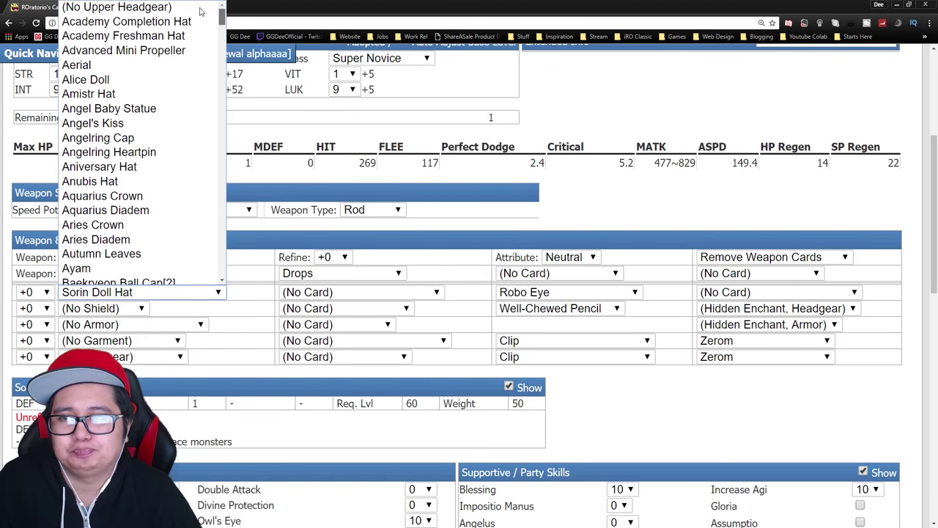
{"action": "left_click", "coordinate": [126, 126]}
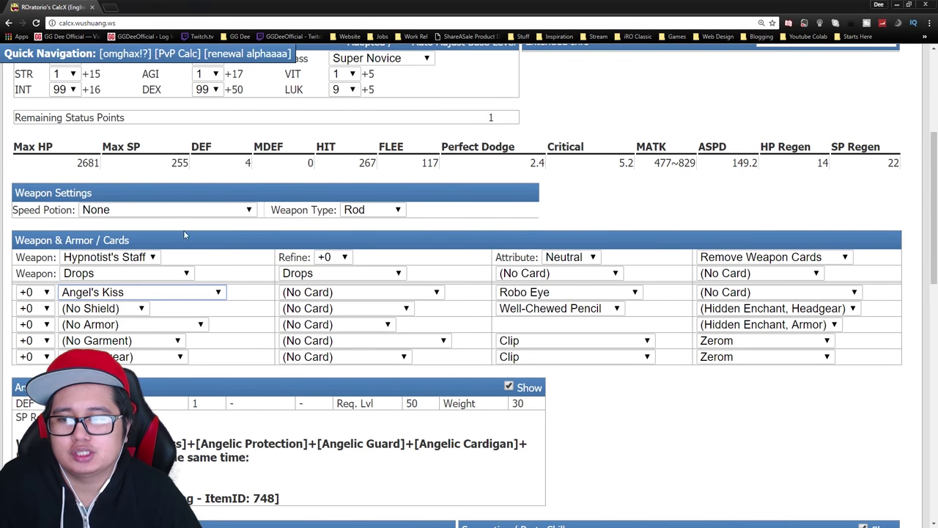
- Reload the Save5 Super Novice build to restore its saved gear
{"action": "left_click", "coordinate": [217, 293]}
{"action": "scroll", "coordinate": [244, 313], "scroll_direction": "up", "scroll_amount": 3}
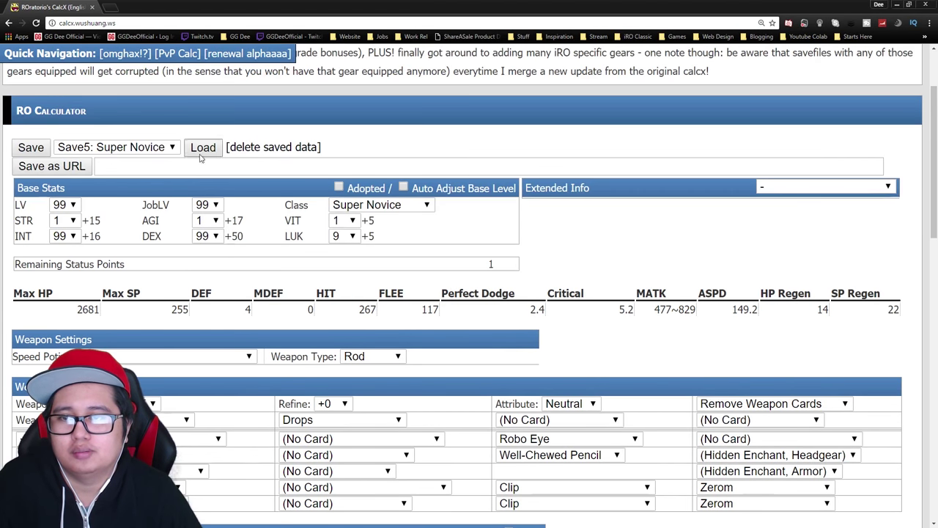
{"action": "scroll", "coordinate": [370, 275], "scroll_direction": "down", "scroll_amount": 2}
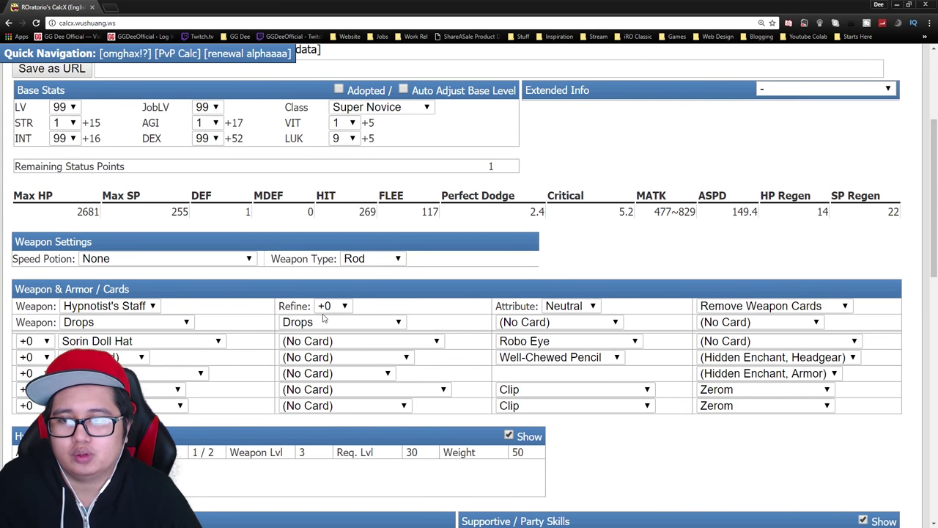
- Load the Save6 Super Novice build
{"action": "scroll", "coordinate": [278, 304], "scroll_direction": "up", "scroll_amount": 2}
{"action": "left_click", "coordinate": [149, 150]}
{"action": "left_click", "coordinate": [110, 234]}
{"action": "left_click", "coordinate": [203, 146]}
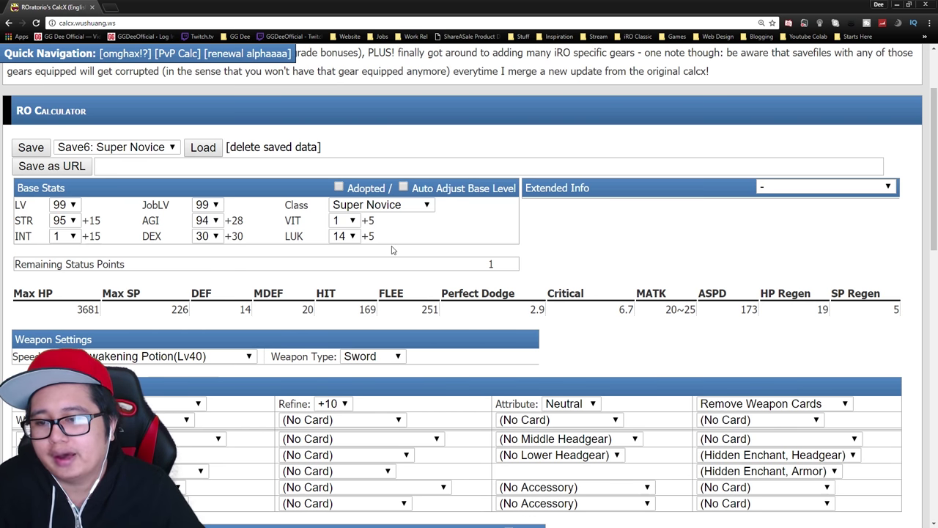
- Examine the Save6 build's base stats, speed potion, weapon, angelic armor set, and passive and supportive skills
{"action": "scroll", "coordinate": [286, 481], "scroll_direction": "down", "scroll_amount": 2}
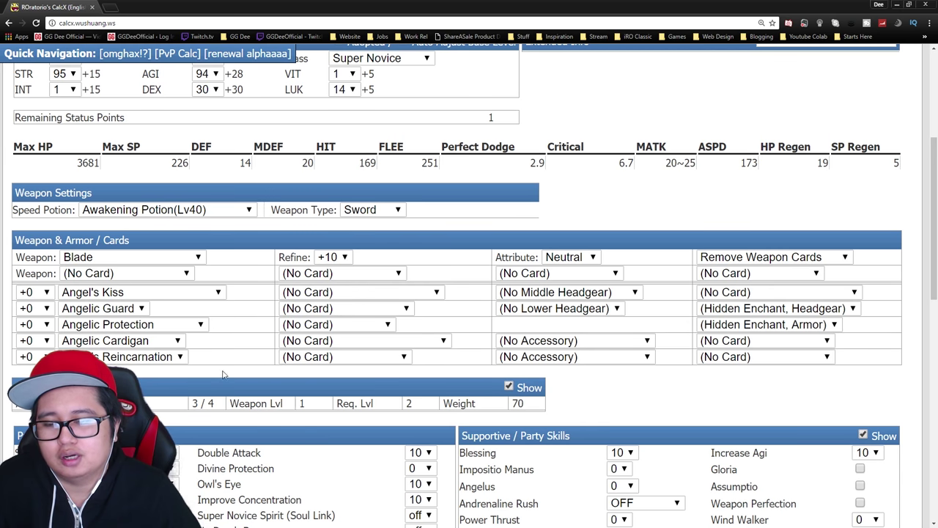
{"action": "scroll", "coordinate": [96, 268], "scroll_direction": "up", "scroll_amount": 1}
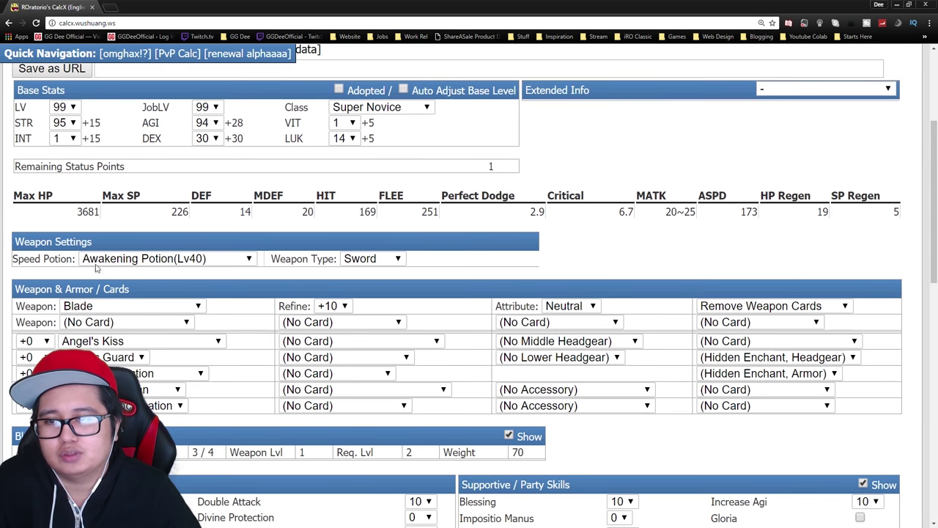
{"action": "scroll", "coordinate": [125, 240], "scroll_direction": "up", "scroll_amount": 2}
{"action": "scroll", "coordinate": [15, 147], "scroll_direction": "down", "scroll_amount": 1}
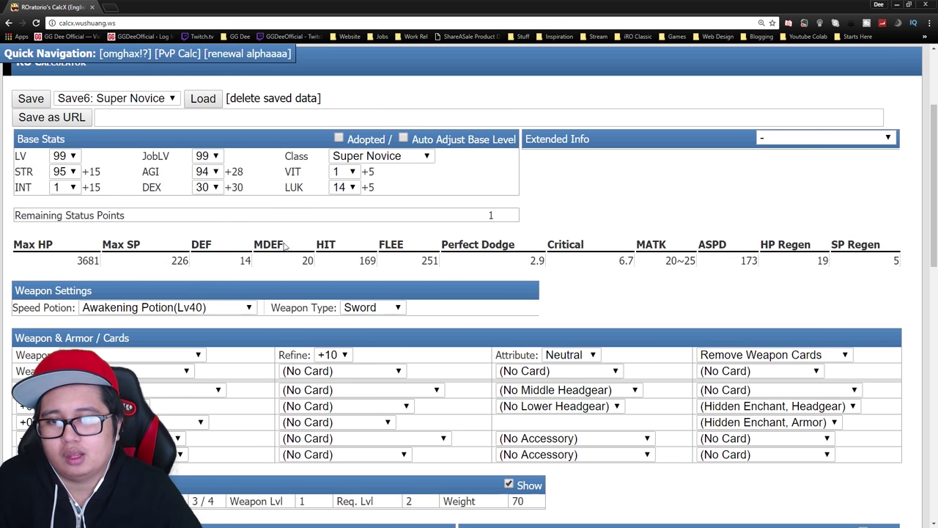
{"action": "scroll", "coordinate": [284, 246], "scroll_direction": "down", "scroll_amount": 1}
{"action": "scroll", "coordinate": [337, 248], "scroll_direction": "up", "scroll_amount": 1}
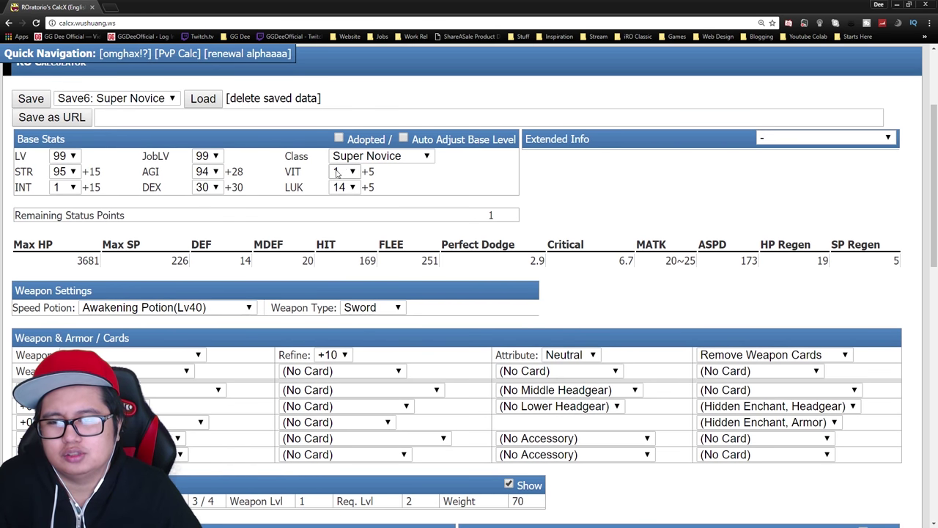
{"action": "scroll", "coordinate": [405, 271], "scroll_direction": "down", "scroll_amount": 2}
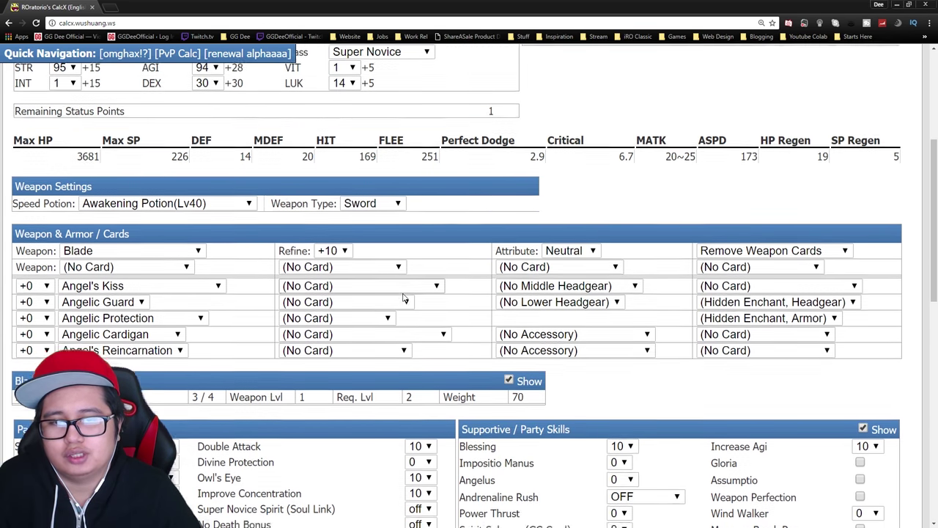
{"action": "scroll", "coordinate": [405, 298], "scroll_direction": "down", "scroll_amount": 3}
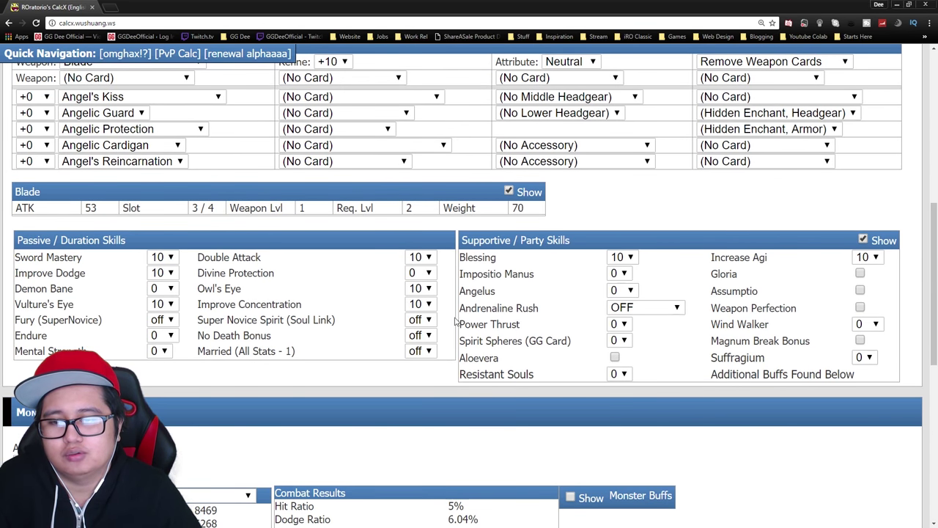
{"action": "scroll", "coordinate": [455, 320], "scroll_direction": "down", "scroll_amount": 1}
{"action": "scroll", "coordinate": [455, 320], "scroll_direction": "up", "scroll_amount": 1}
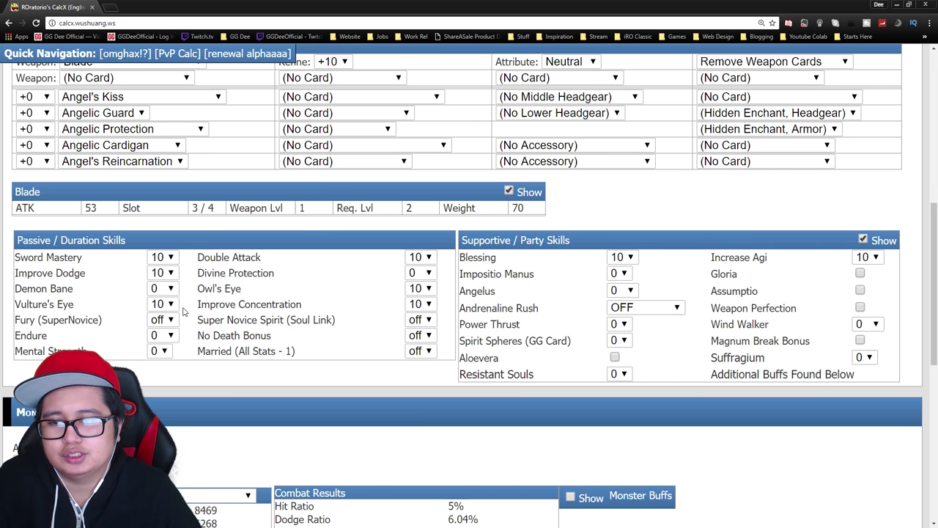
{"action": "scroll", "coordinate": [337, 444], "scroll_direction": "up", "scroll_amount": 3}
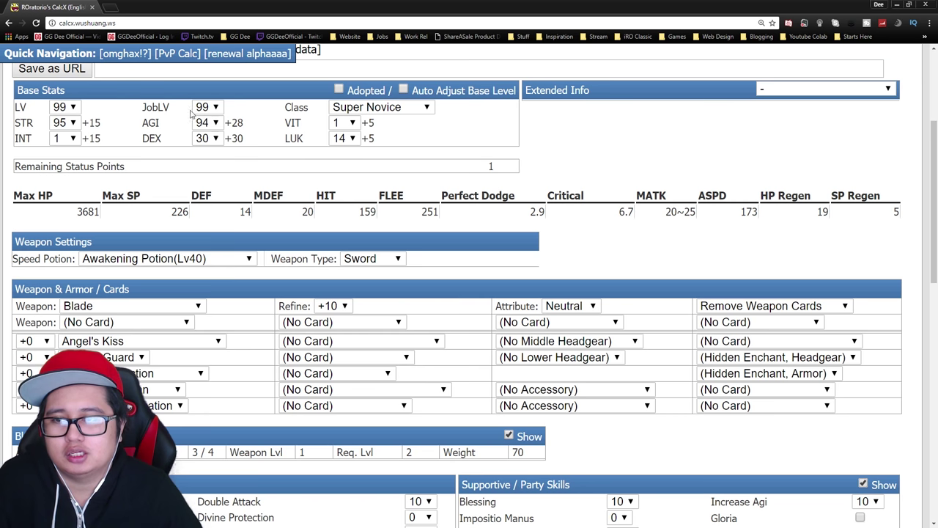
{"action": "left_click", "coordinate": [164, 312]}
{"action": "left_click", "coordinate": [163, 311]}
{"action": "left_click", "coordinate": [164, 312]}
{"action": "left_click", "coordinate": [164, 312]}
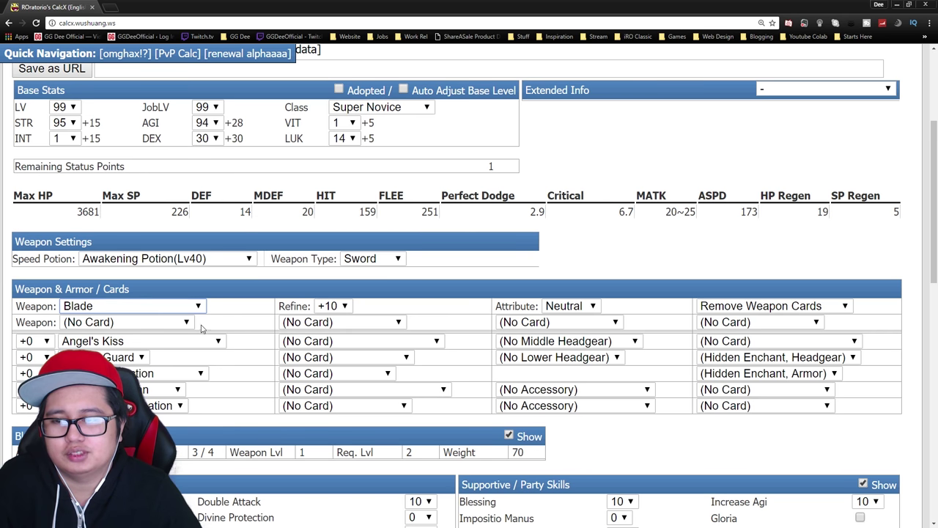
{"action": "left_click", "coordinate": [732, 307]}
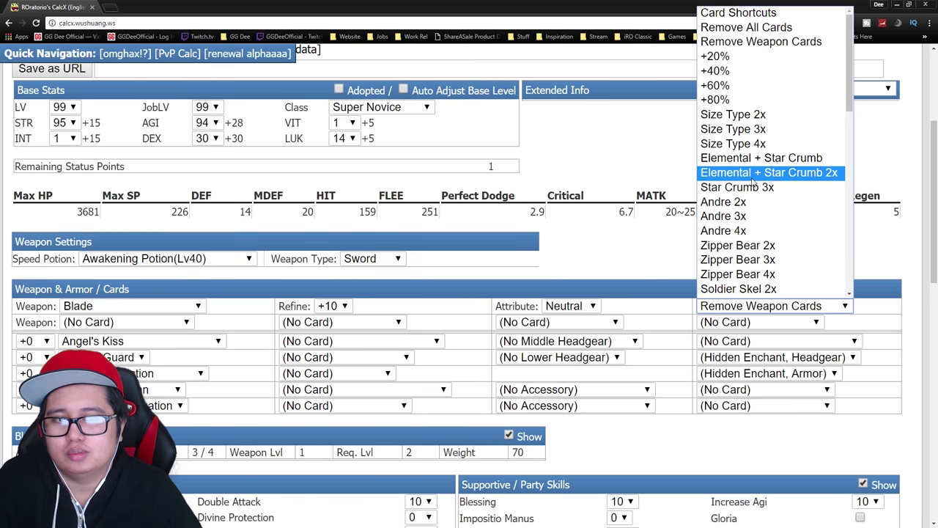
{"action": "left_click", "coordinate": [642, 265]}
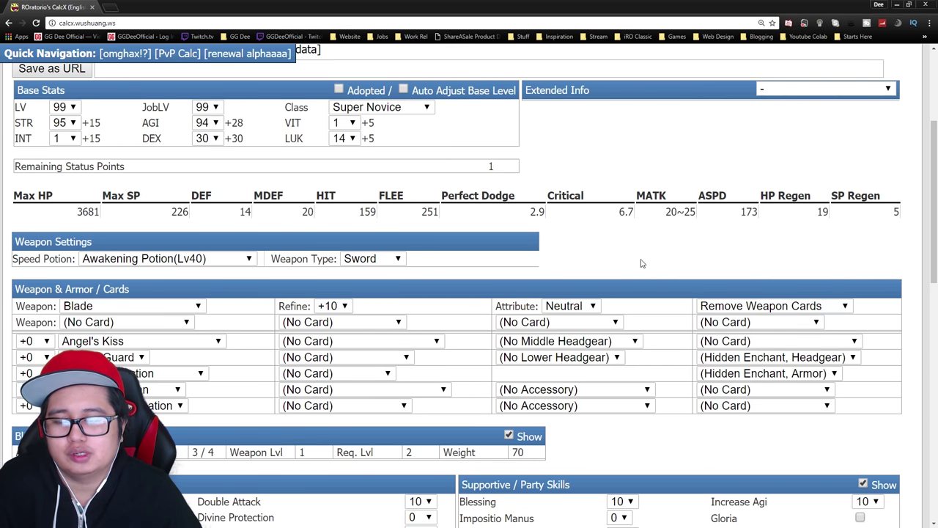
- Compare the Save6 build's derived stats, such as HIT, FLEE, Critical and ASPD, with its equipped gear and skill levels
{"action": "scroll", "coordinate": [639, 265], "scroll_direction": "down", "scroll_amount": 1}
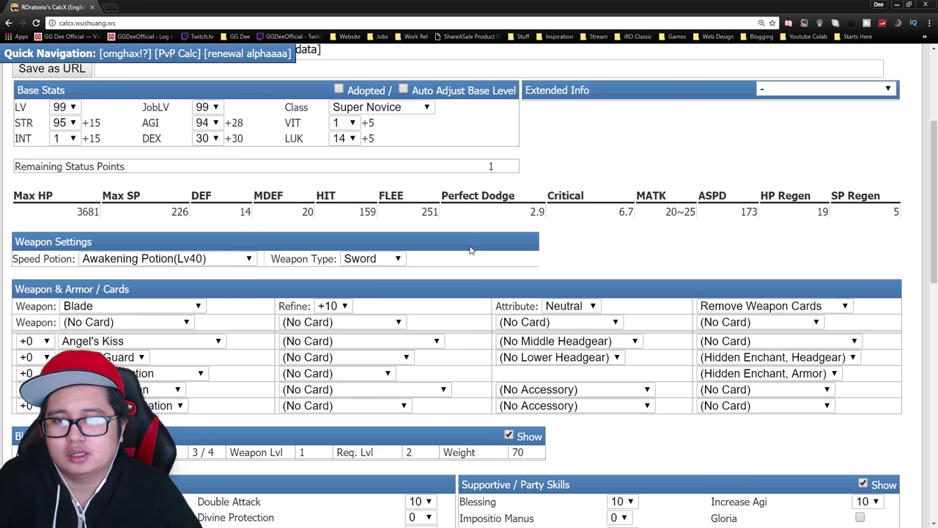
{"action": "scroll", "coordinate": [469, 249], "scroll_direction": "down", "scroll_amount": 2}
{"action": "scroll", "coordinate": [461, 241], "scroll_direction": "up", "scroll_amount": 2}
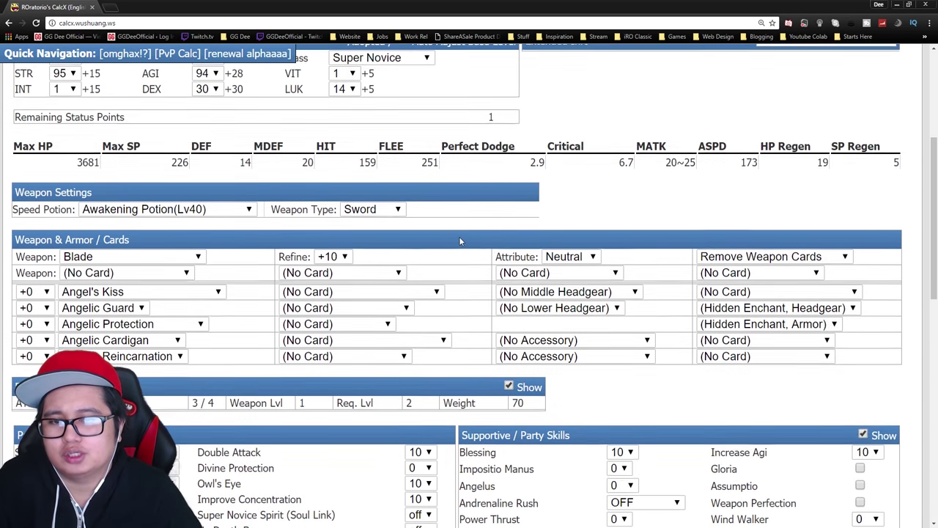
{"action": "scroll", "coordinate": [459, 252], "scroll_direction": "down", "scroll_amount": 1}
{"action": "scroll", "coordinate": [460, 255], "scroll_direction": "down", "scroll_amount": 2}
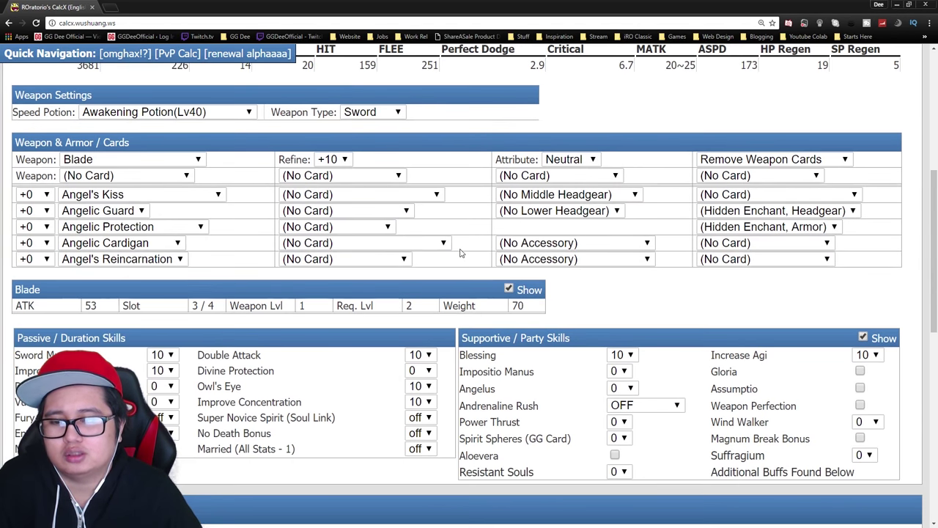
{"action": "scroll", "coordinate": [460, 253], "scroll_direction": "up", "scroll_amount": 3}
{"action": "scroll", "coordinate": [460, 253], "scroll_direction": "up", "scroll_amount": 1}
{"action": "scroll", "coordinate": [460, 255], "scroll_direction": "down", "scroll_amount": 3}
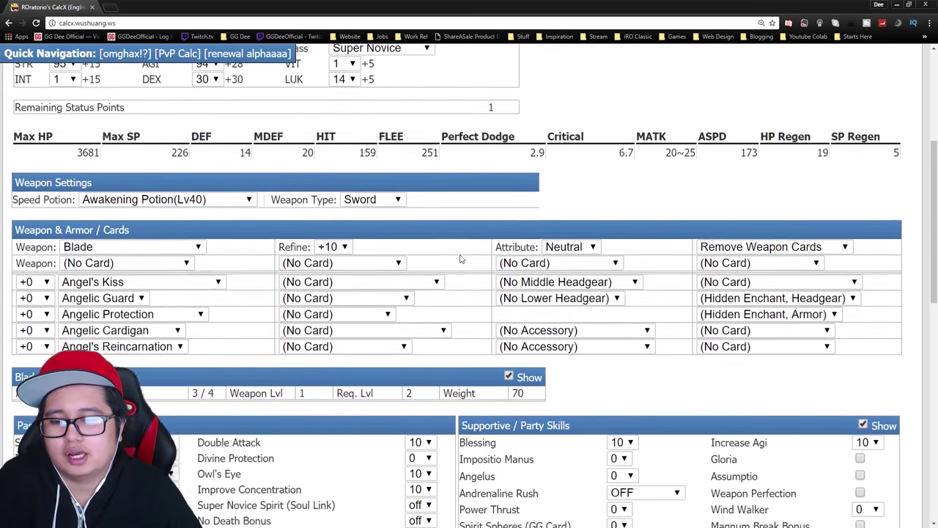
{"action": "scroll", "coordinate": [461, 256], "scroll_direction": "up", "scroll_amount": 3}
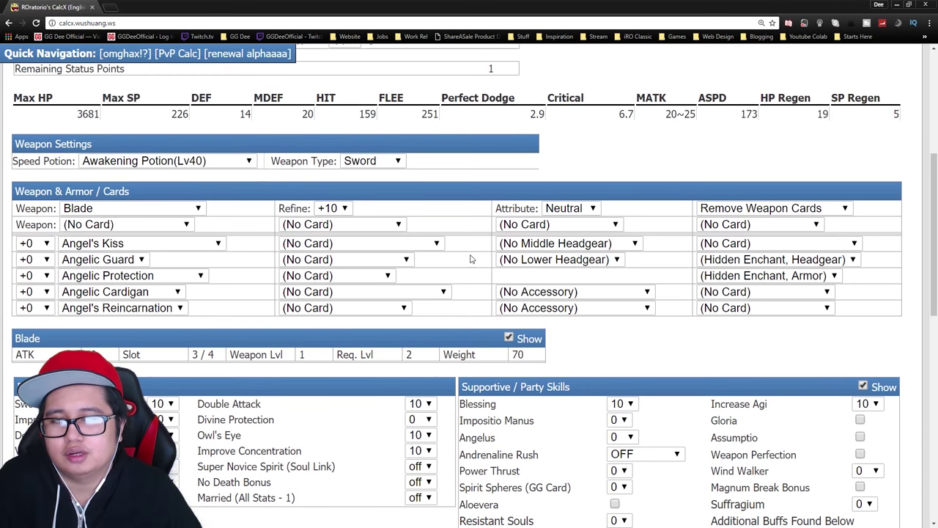
{"action": "scroll", "coordinate": [472, 259], "scroll_direction": "down", "scroll_amount": 2}
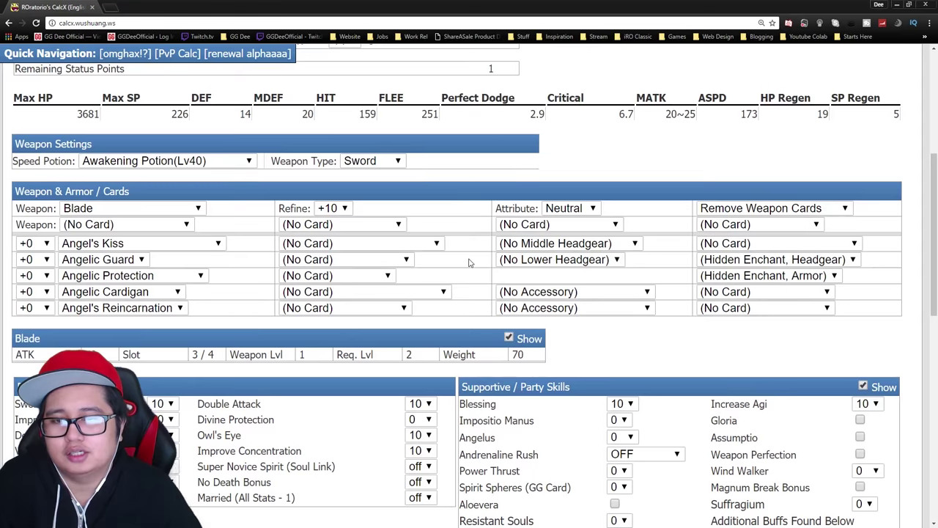
{"action": "scroll", "coordinate": [469, 261], "scroll_direction": "up", "scroll_amount": 1}
{"action": "scroll", "coordinate": [469, 262], "scroll_direction": "down", "scroll_amount": 2}
{"action": "scroll", "coordinate": [468, 256], "scroll_direction": "up", "scroll_amount": 3}
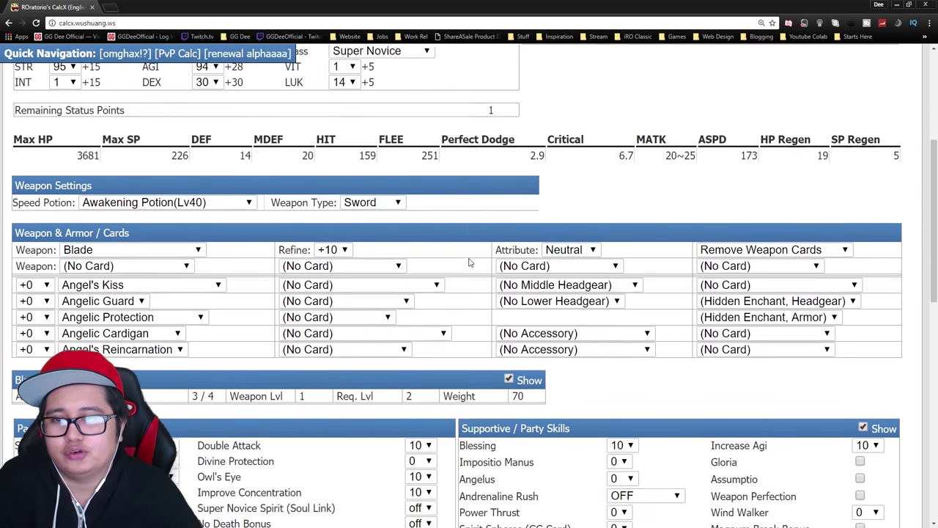
{"action": "scroll", "coordinate": [463, 238], "scroll_direction": "down", "scroll_amount": 3}
{"action": "scroll", "coordinate": [456, 261], "scroll_direction": "up", "scroll_amount": 2}
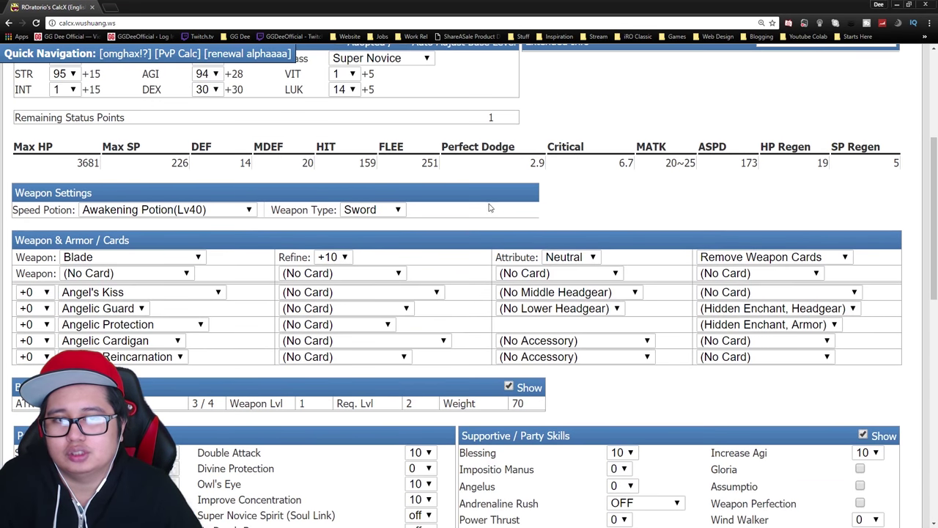
- Turn the Fury passive skill on and check the build's Critical stat
{"action": "scroll", "coordinate": [627, 255], "scroll_direction": "down", "scroll_amount": 3}
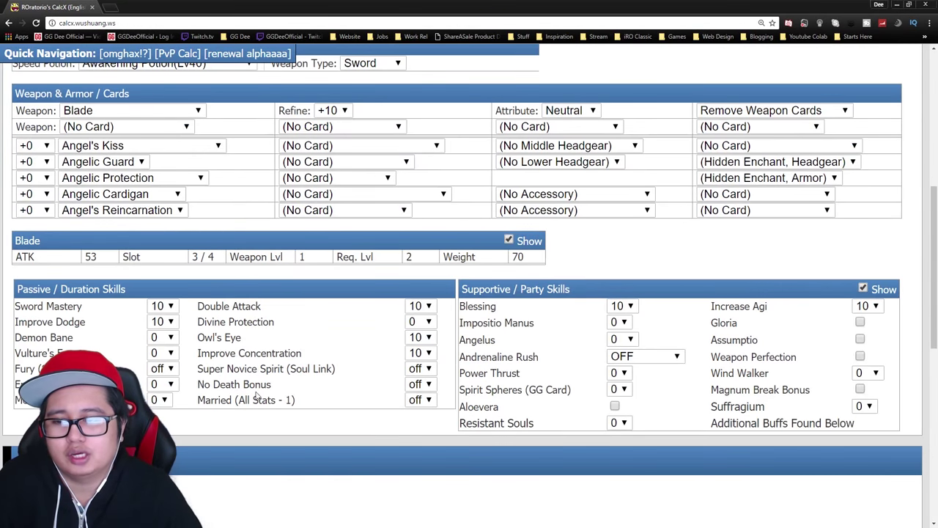
{"action": "left_click", "coordinate": [168, 368]}
{"action": "left_click", "coordinate": [159, 398]}
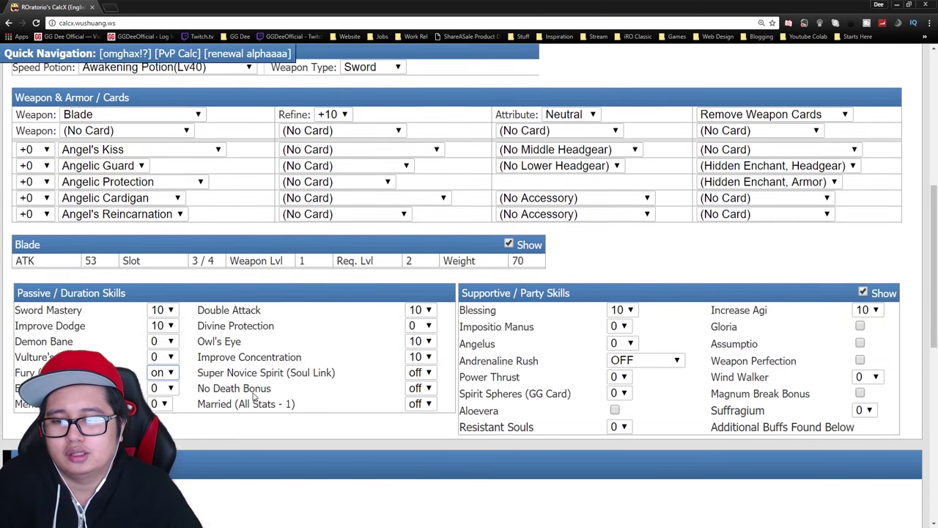
{"action": "scroll", "coordinate": [566, 359], "scroll_direction": "up", "scroll_amount": 4}
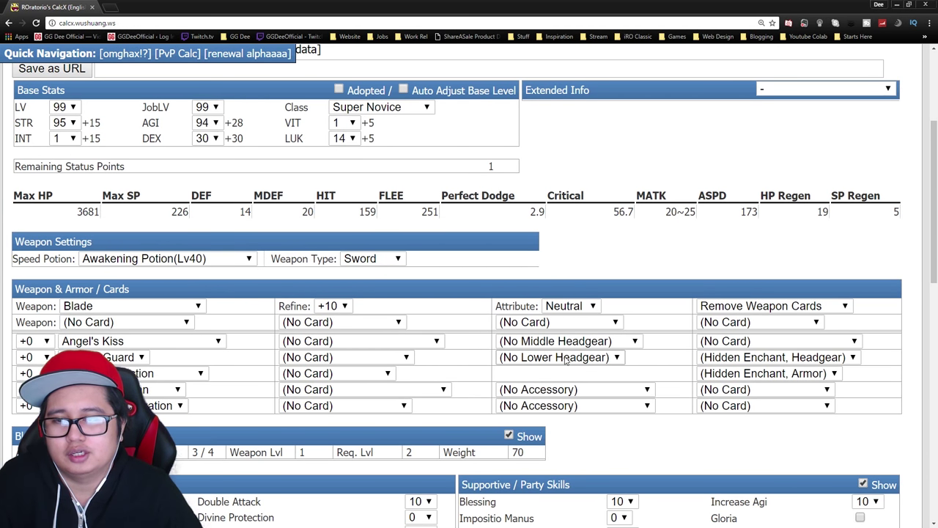